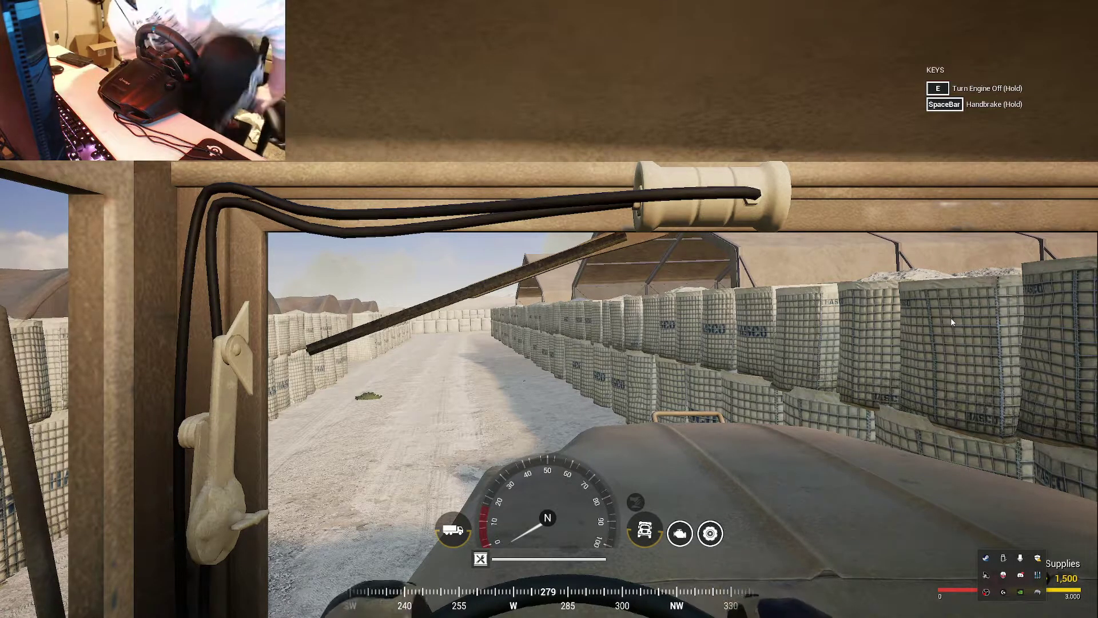
Leave the Squad truck view for the browser's x360ce 4.17.15.0 download page
key("alt+Tab")
key("alt+Tab")
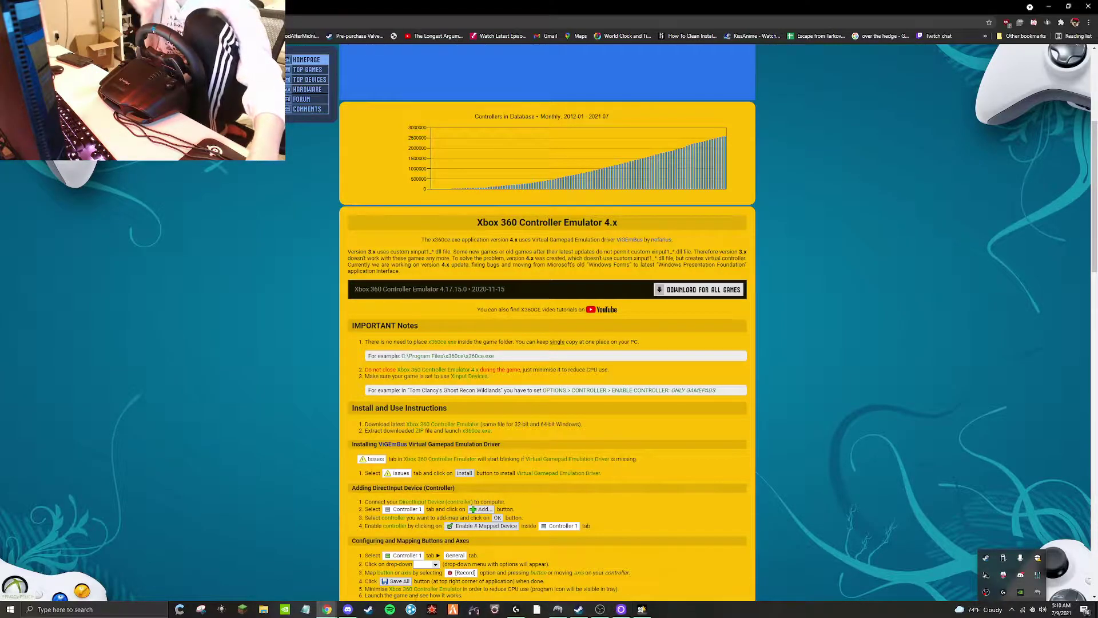
Bring up x360ce, confirm the Issues tab reports no problems, and go to the Games list
left_click(558, 609)
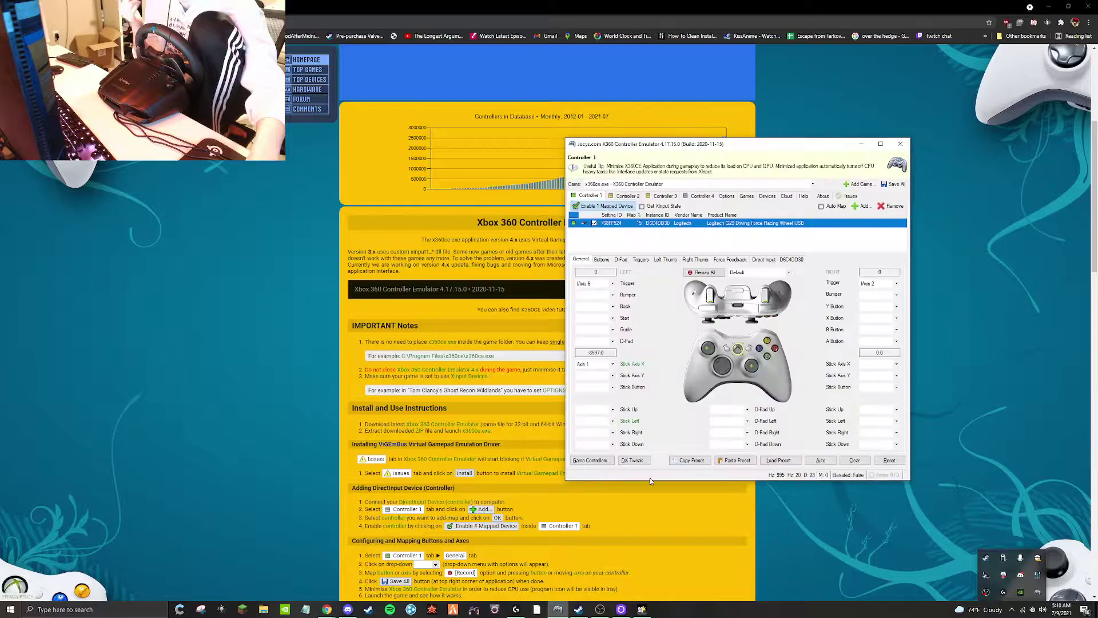
left_click(851, 196)
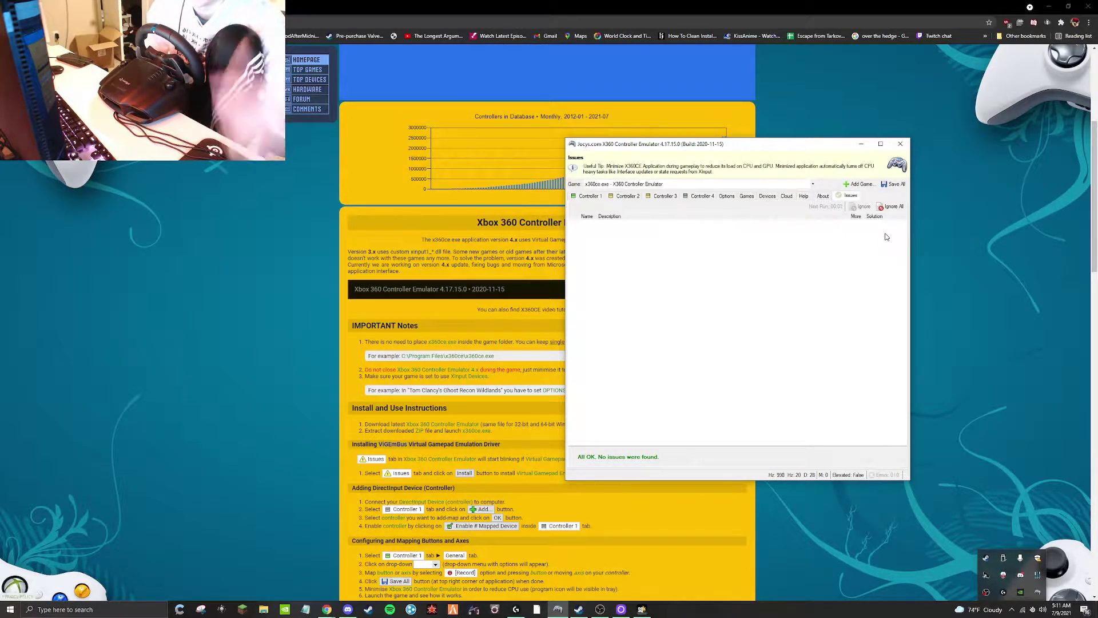
left_click(745, 196)
Browse for a game executable and navigate to D:\steam\newsteam\steamapps\common
left_click(859, 184)
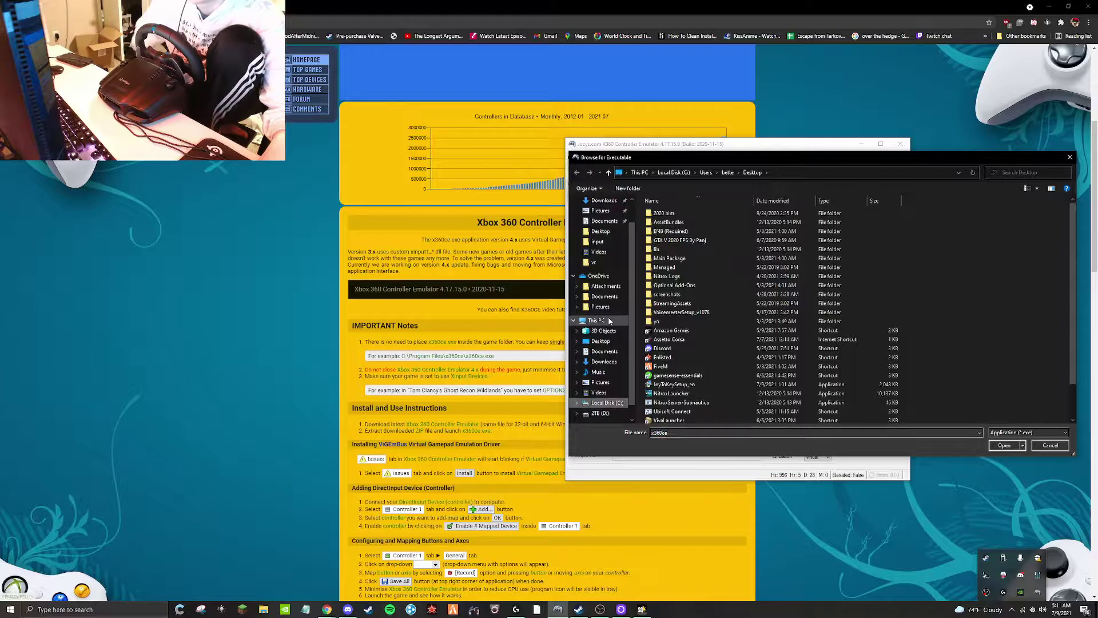
left_click(597, 321)
double_click(807, 303)
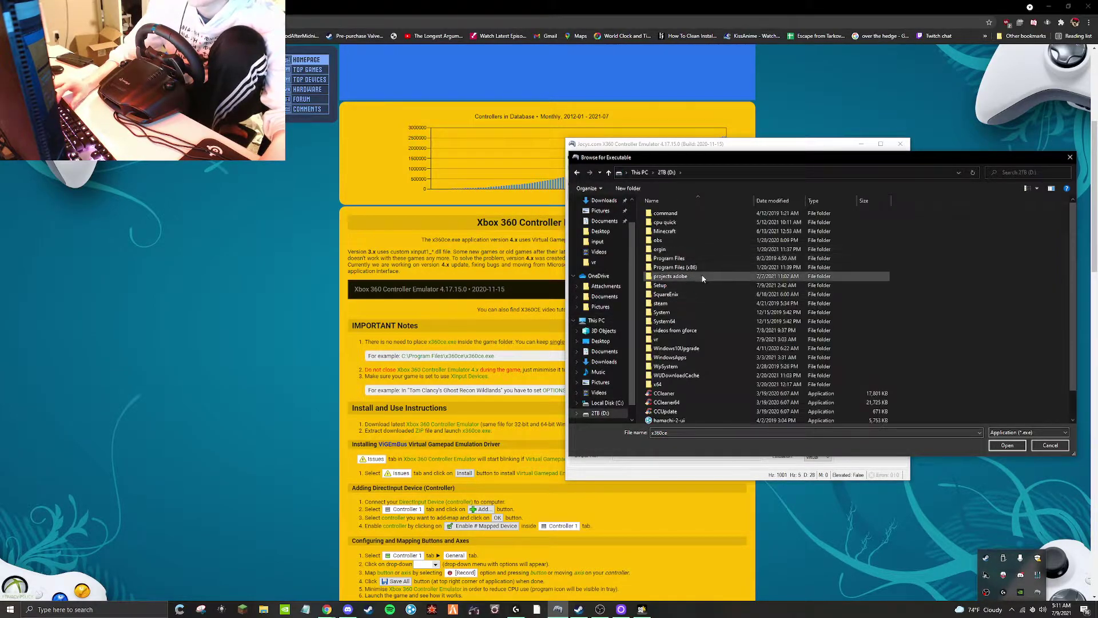
double_click(688, 303)
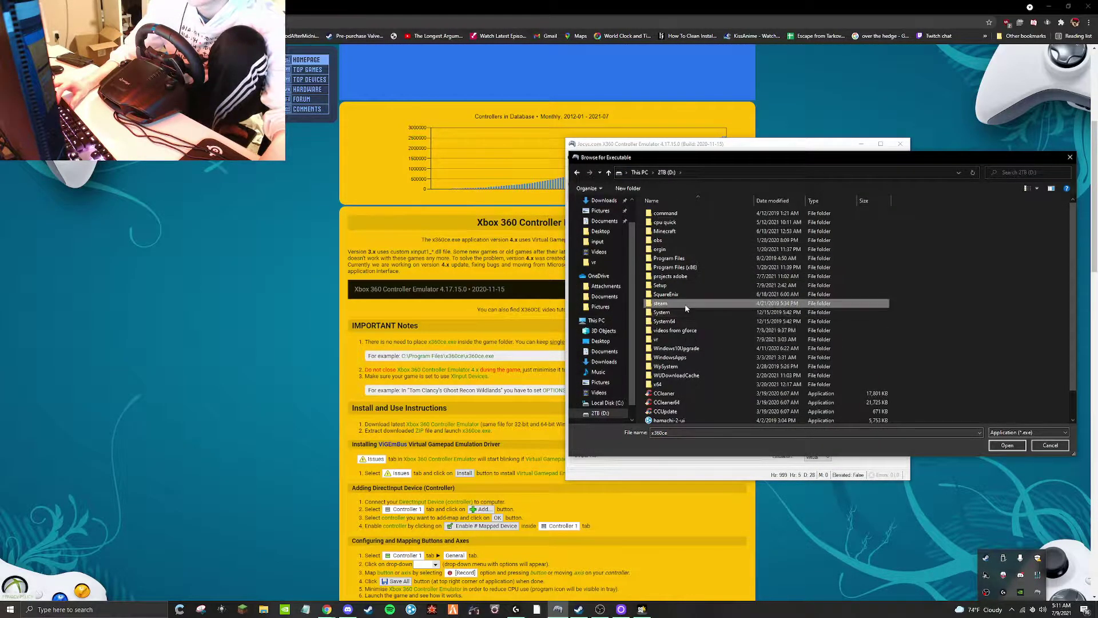
double_click(686, 305)
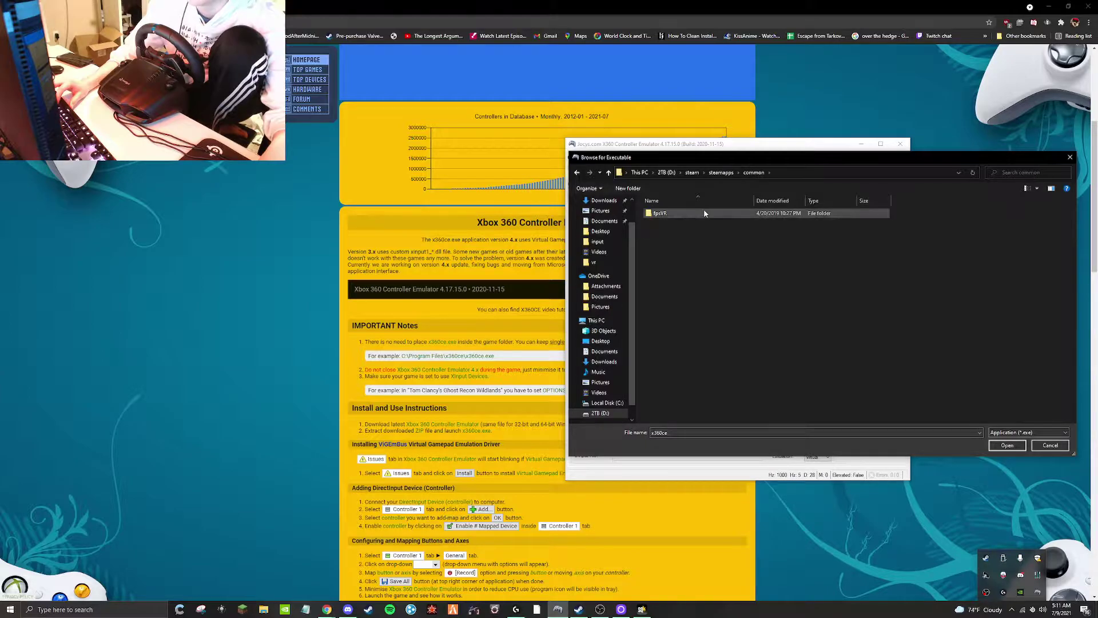
left_click(663, 213)
left_click(576, 172)
double_click(669, 225)
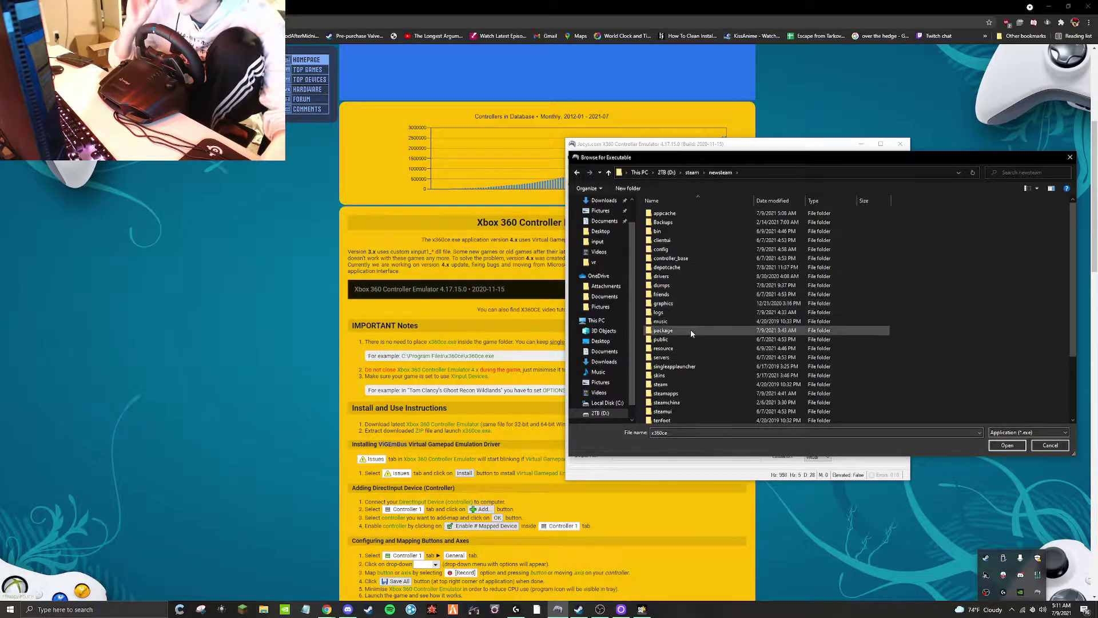
double_click(690, 394)
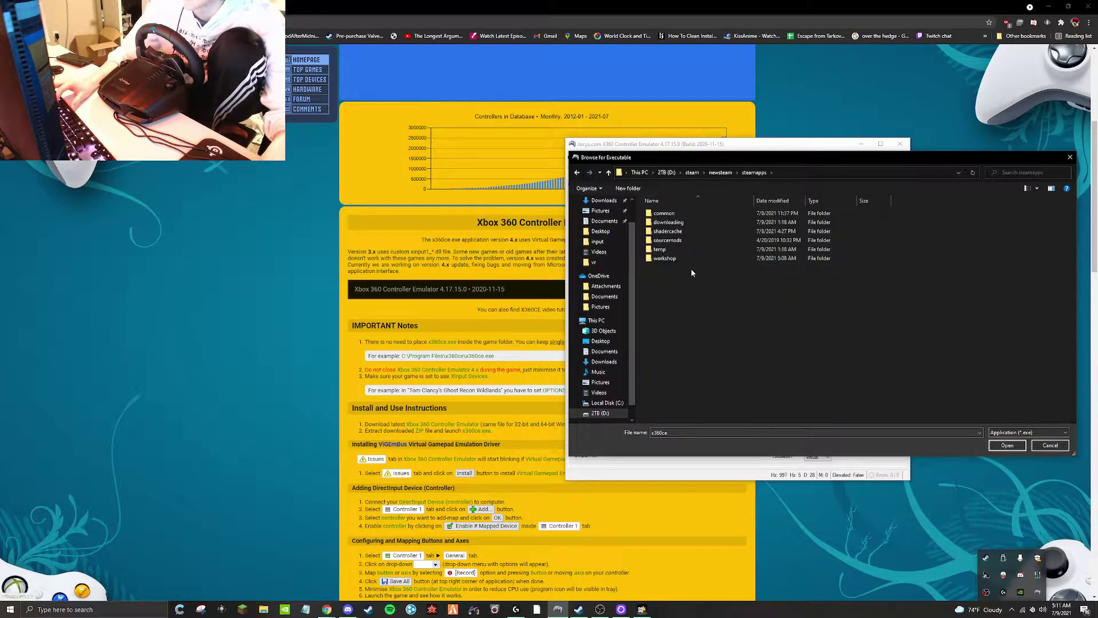
double_click(694, 213)
Add SquadGame.exe from the Squad folder to the games list and view Controller 1
scroll(698, 284, "down", 5)
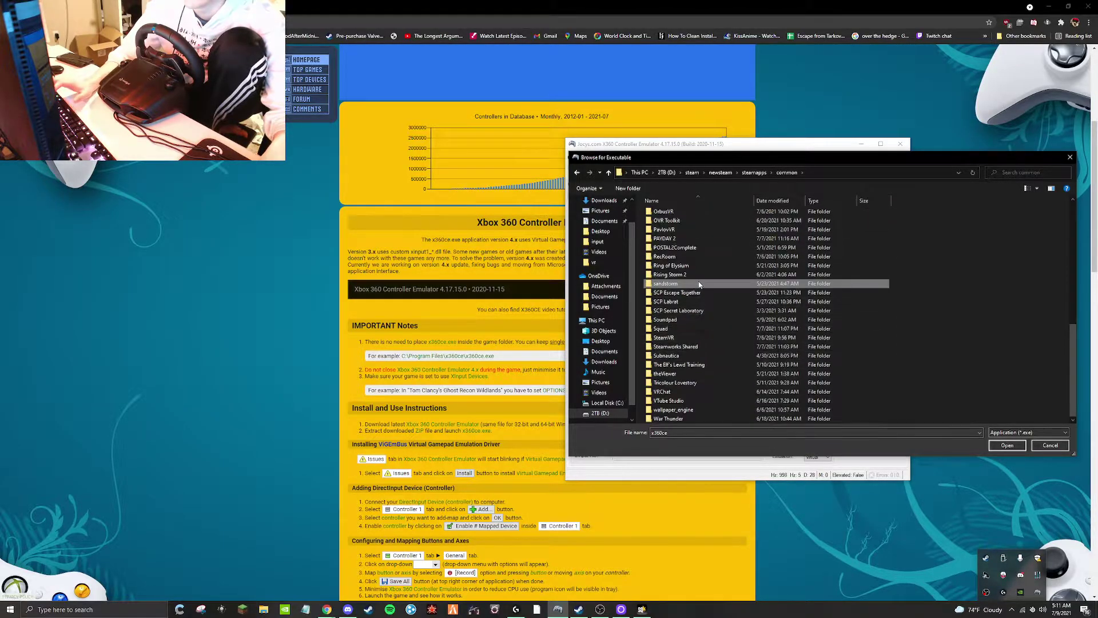
double_click(703, 328)
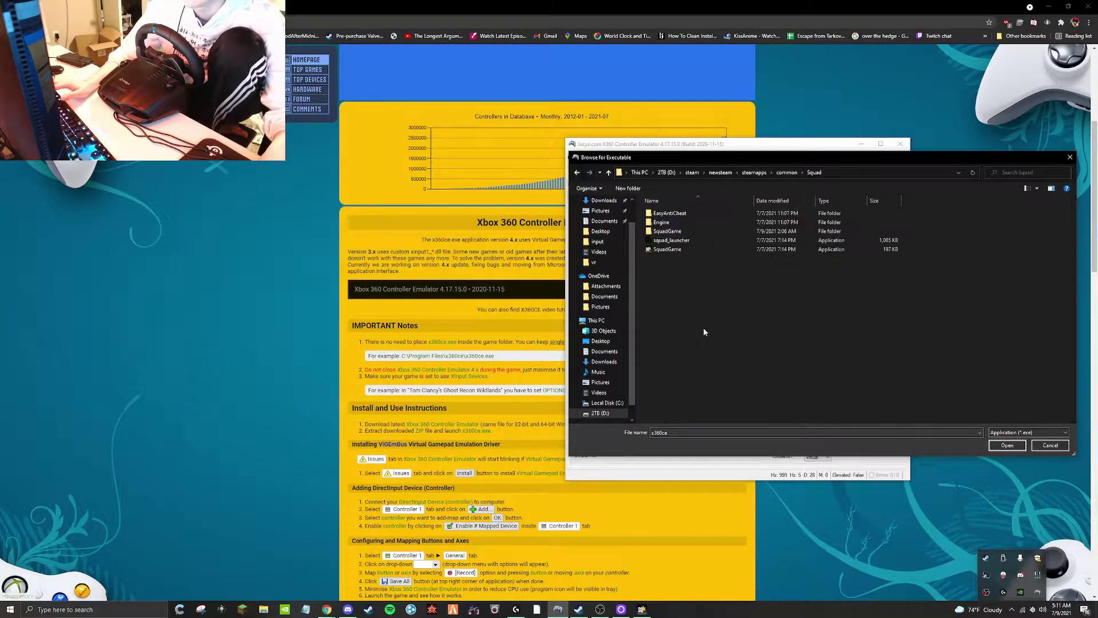
left_click(697, 250)
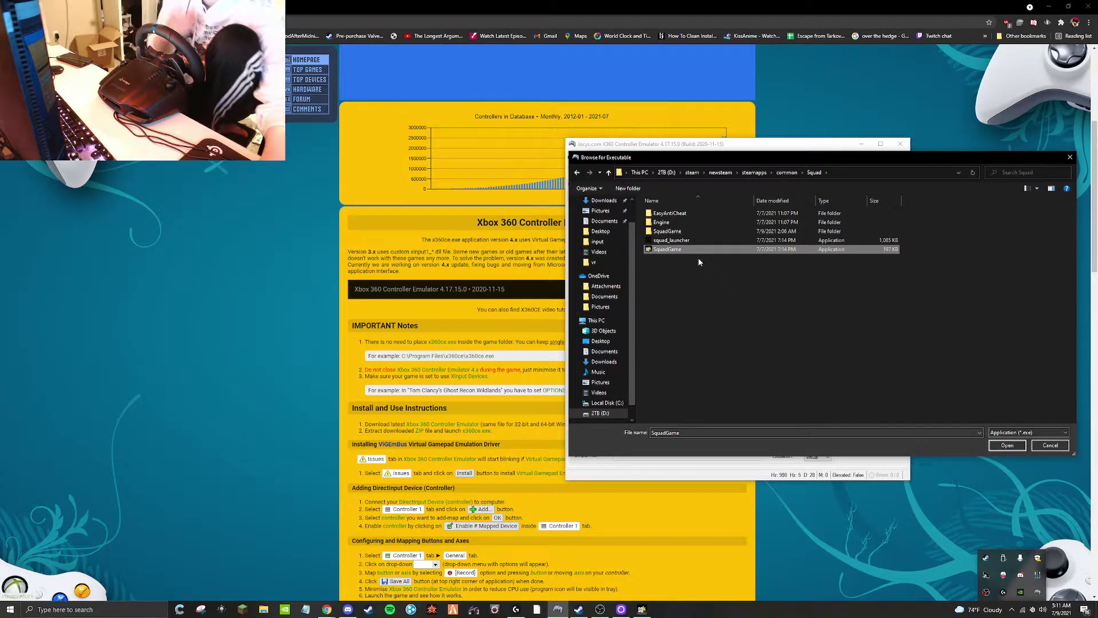
left_click(1024, 448)
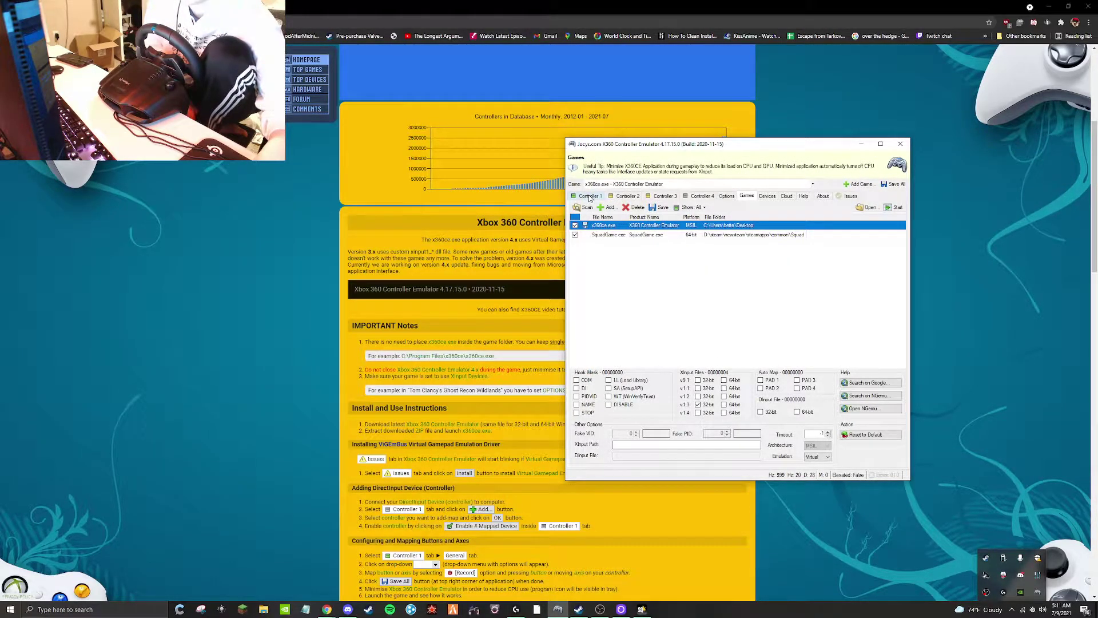
left_click(589, 197)
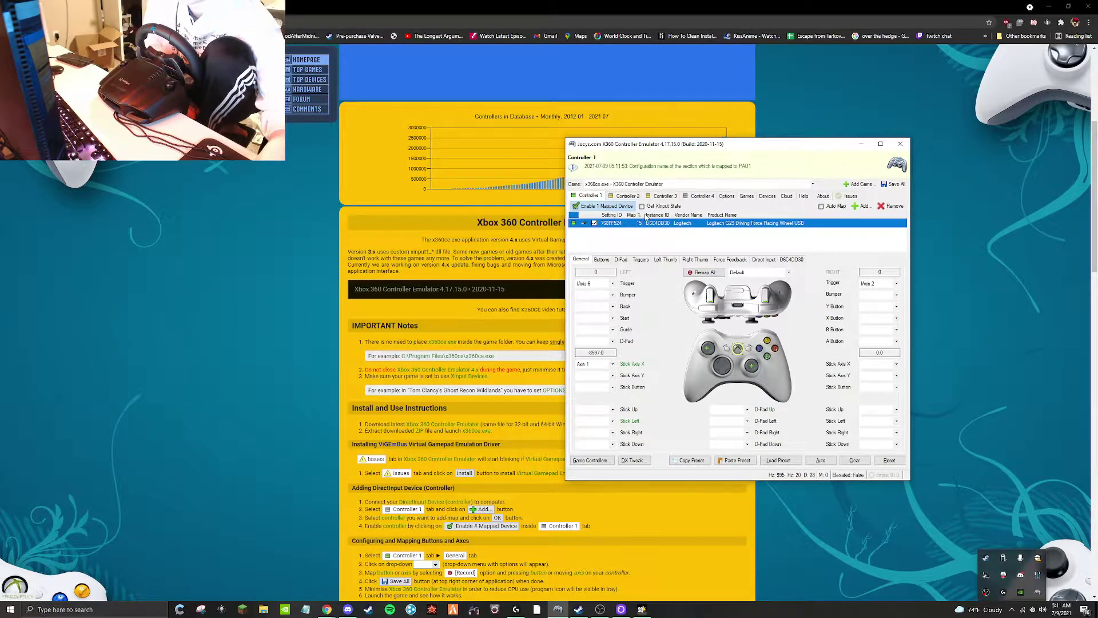
Pick the Logitech G29 in the device list, then cancel without mapping another device
left_click(863, 207)
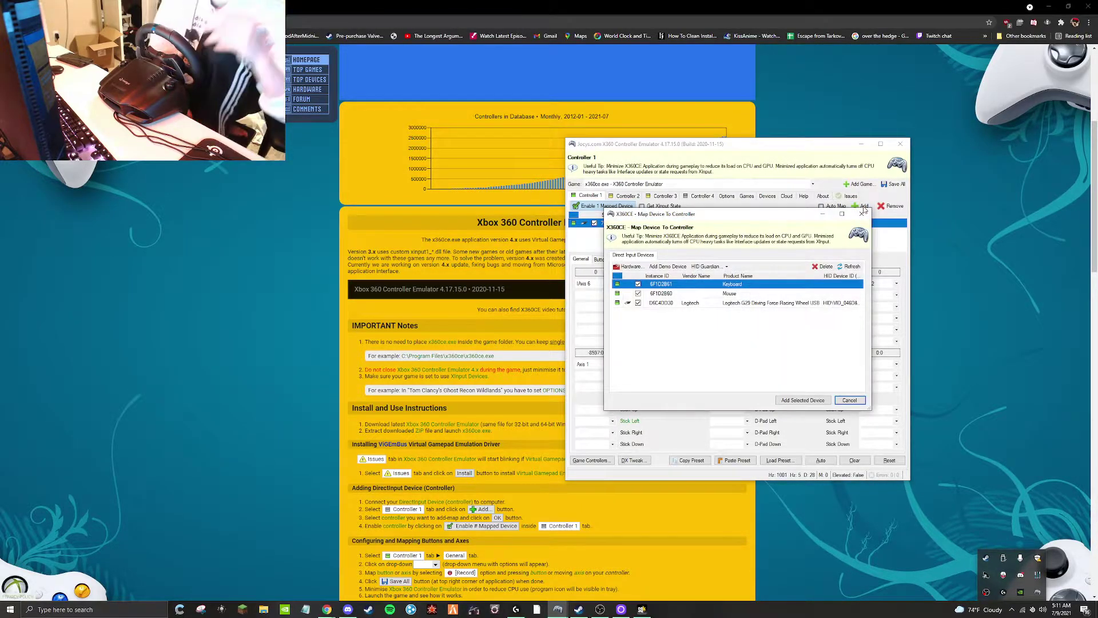
left_click(789, 303)
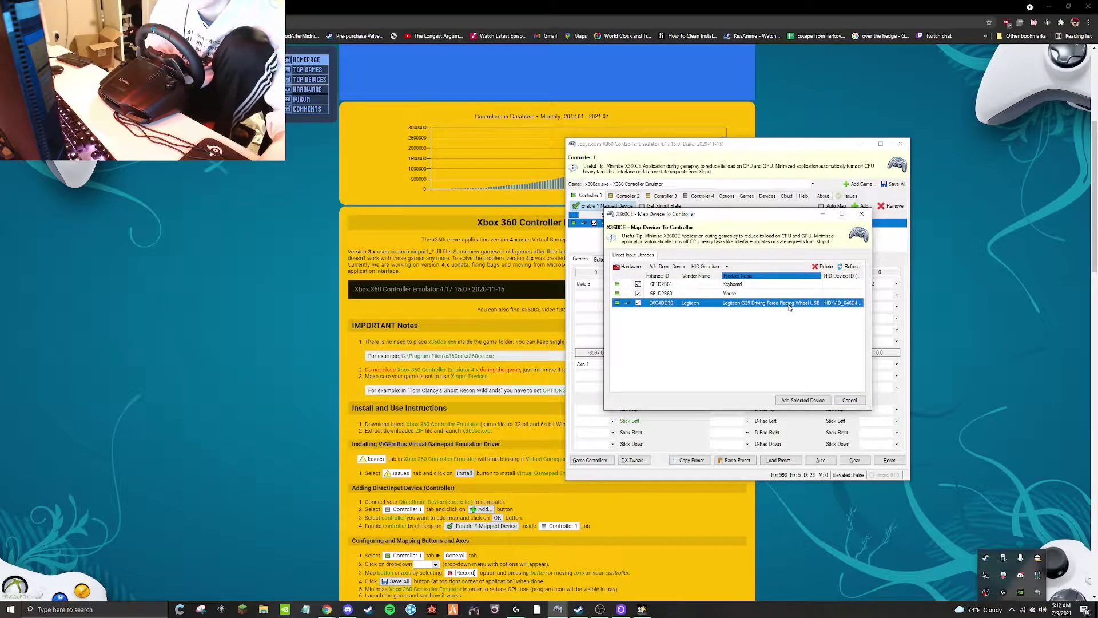
left_click(842, 400)
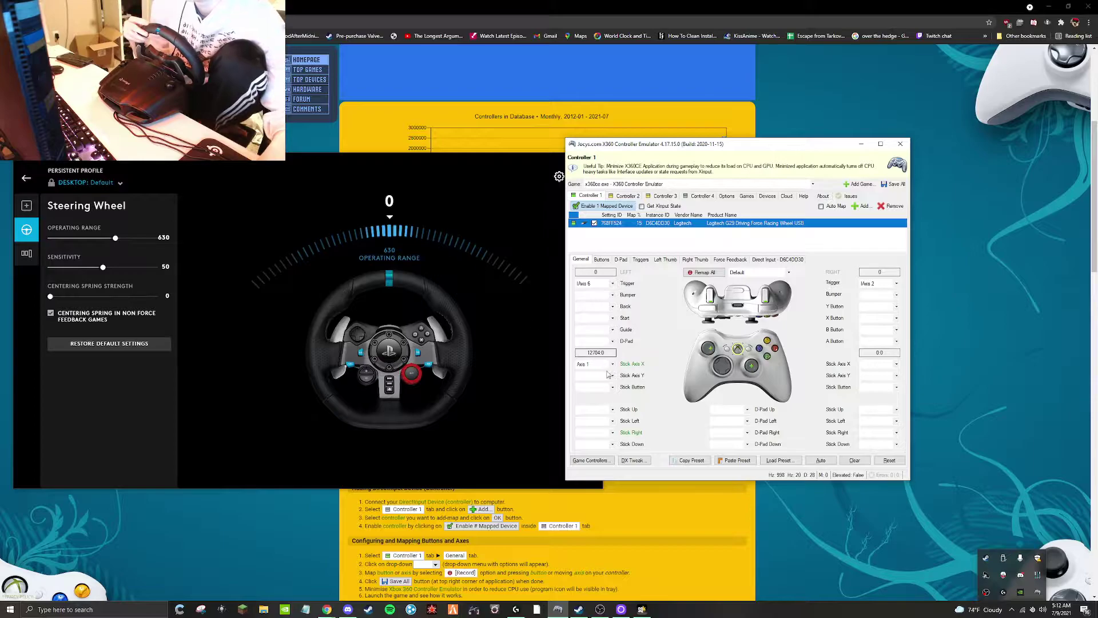
Record the pedal axis IAxis 6 as Controller 1's left trigger and save all settings
left_click(716, 350)
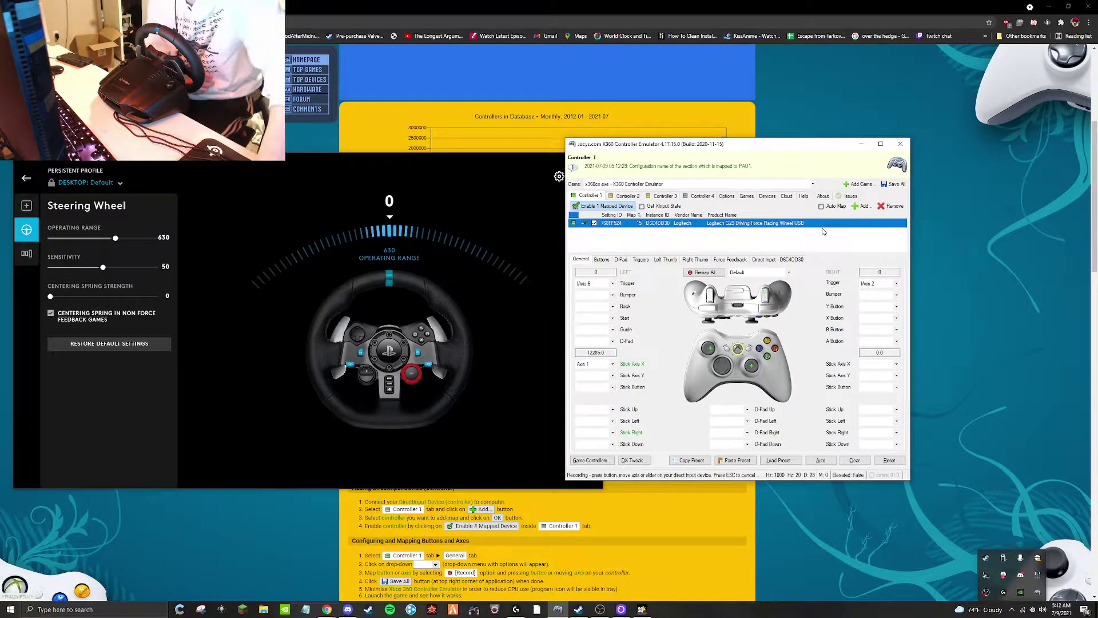
left_click(609, 289)
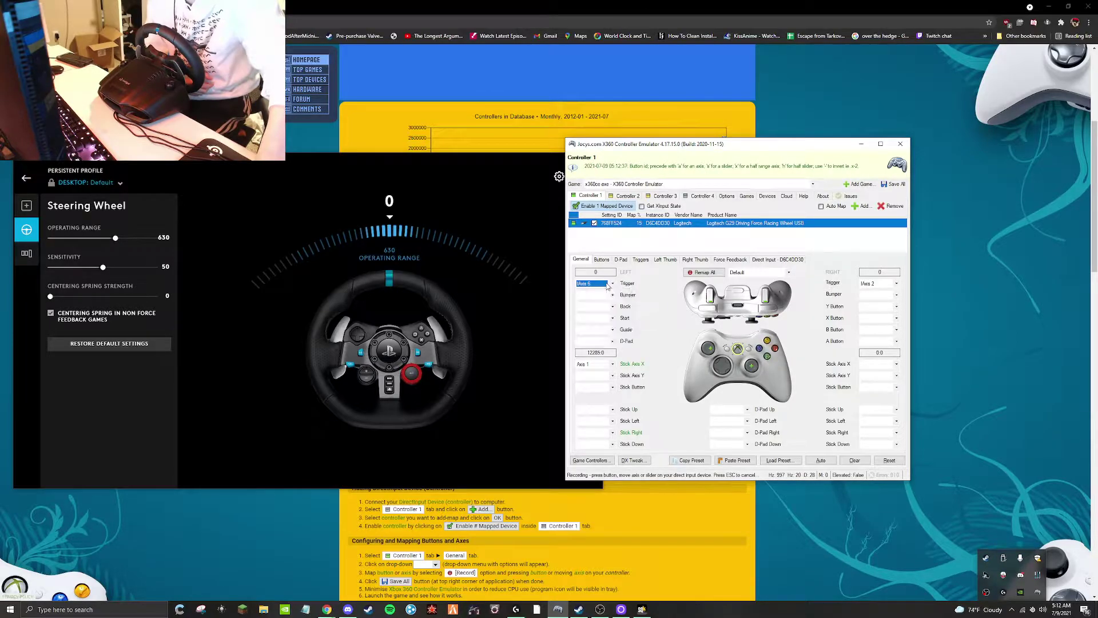
left_click(609, 285)
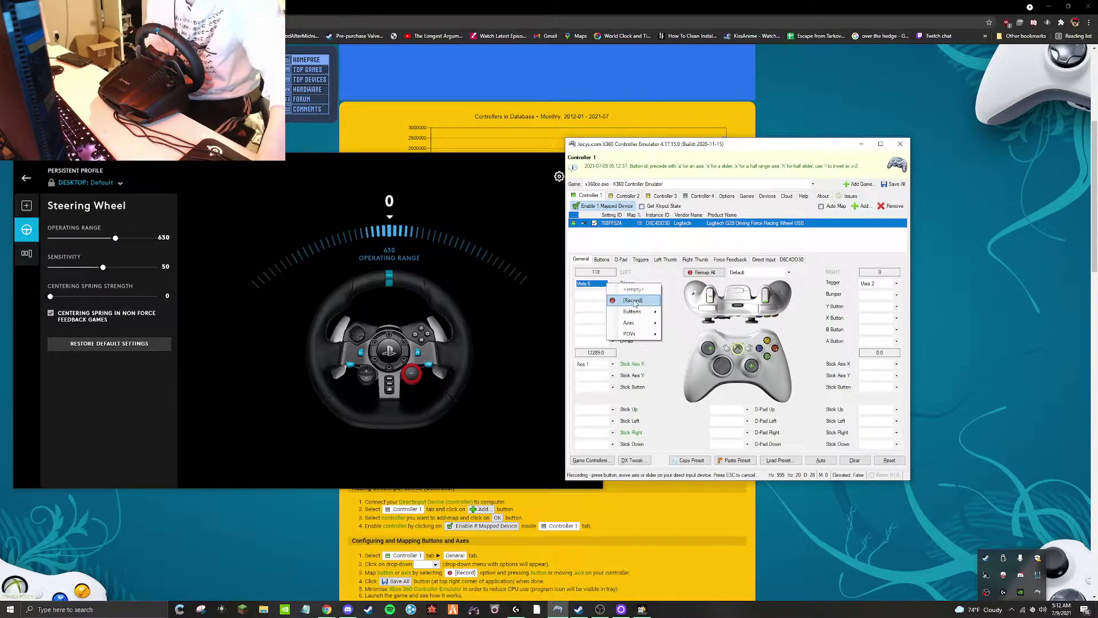
left_click(633, 301)
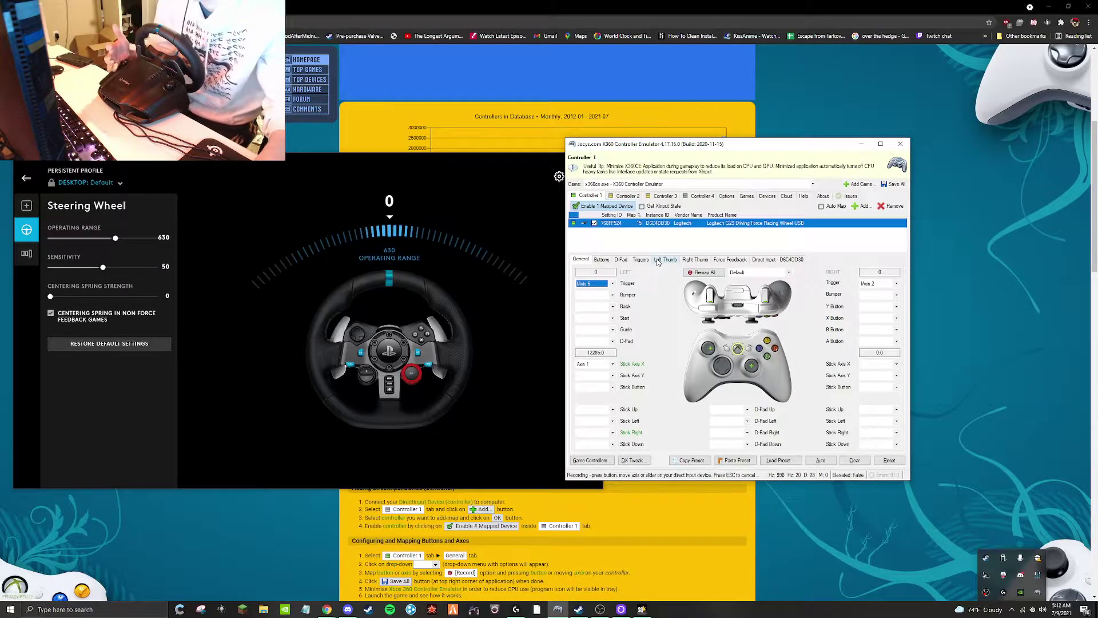
left_click(893, 184)
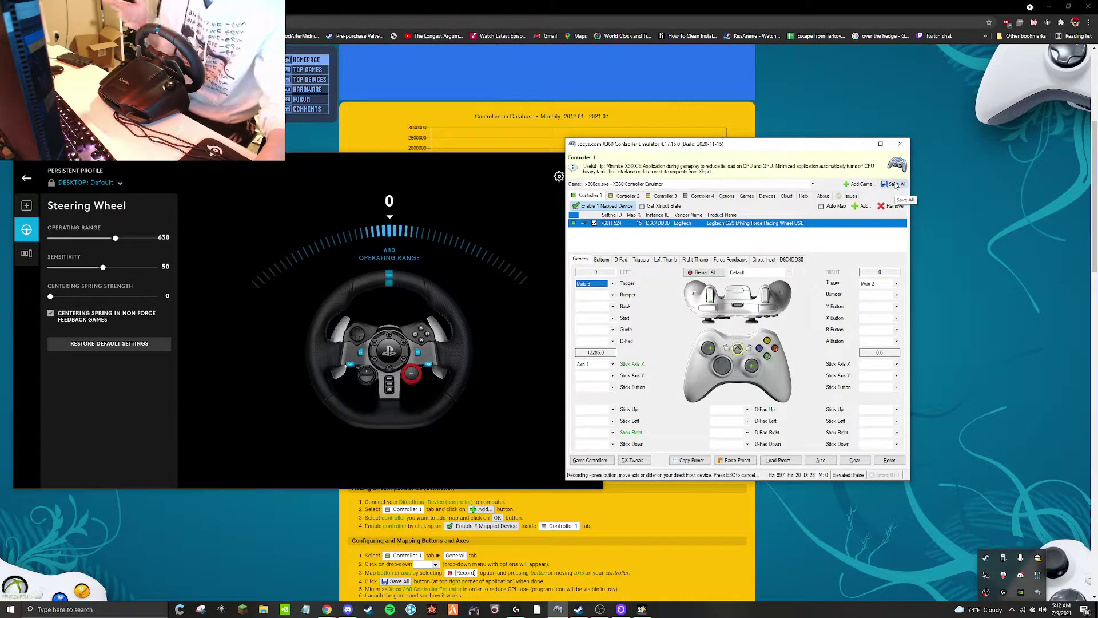
left_click(665, 260)
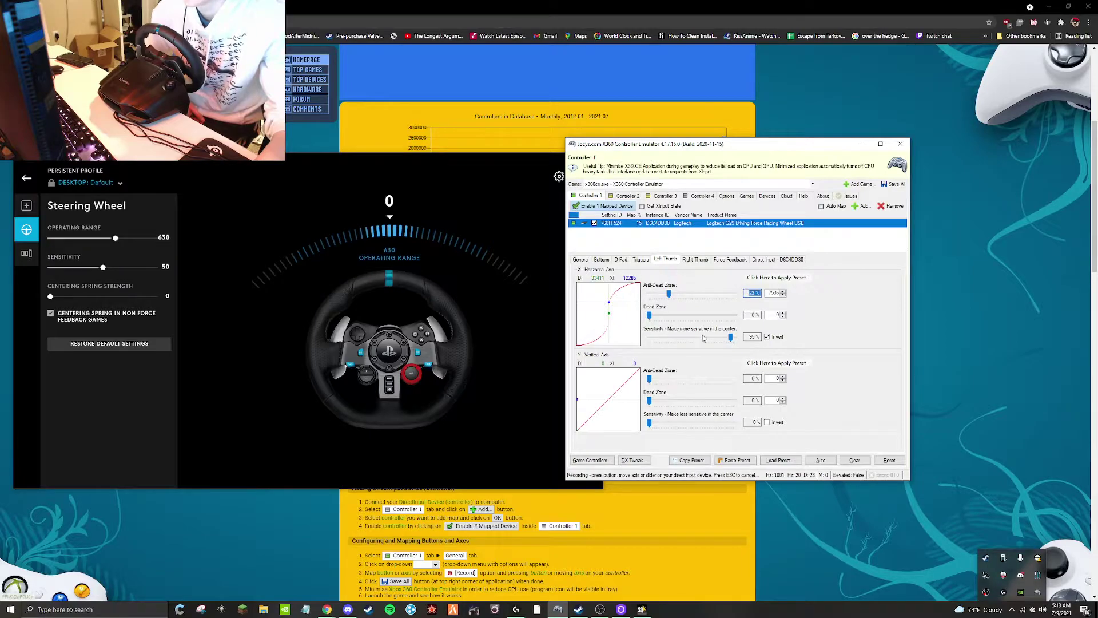
double_click(753, 337)
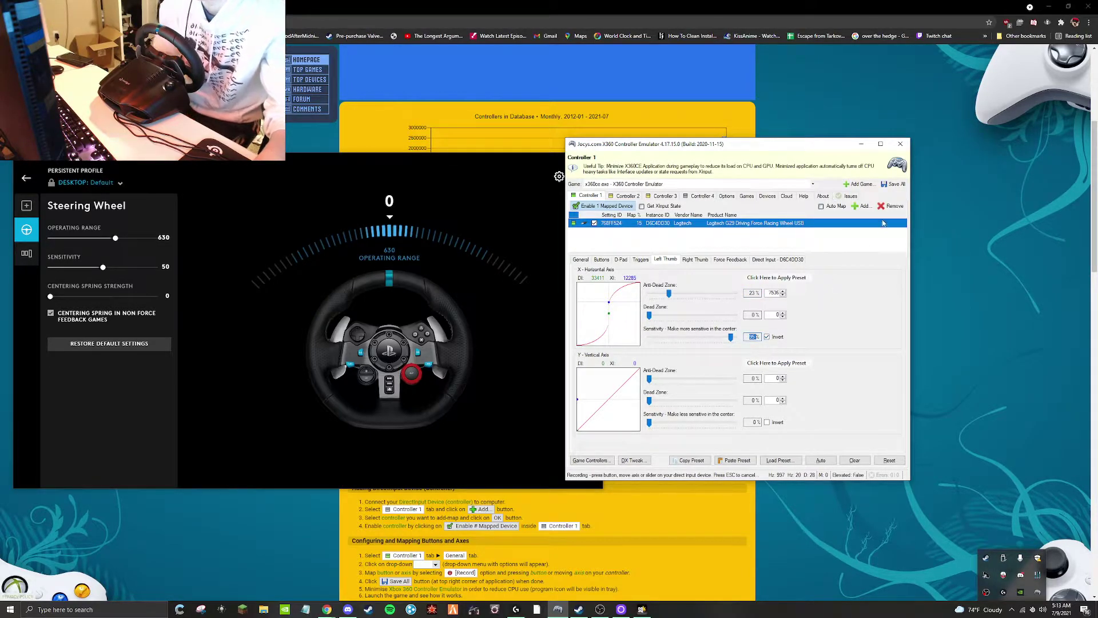
left_click(850, 197)
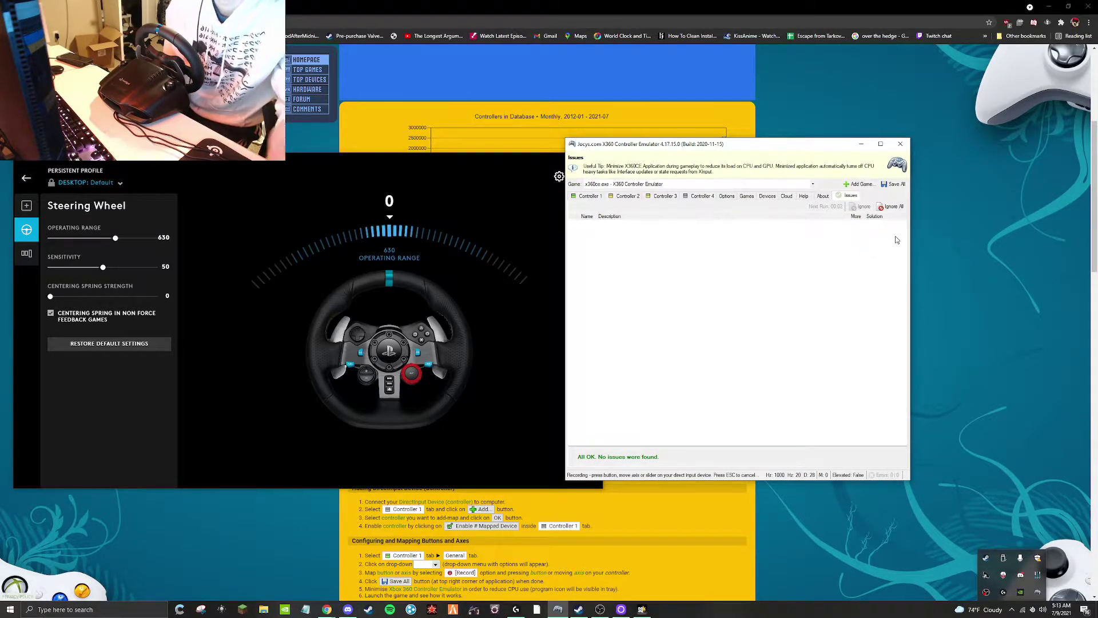
left_click(586, 197)
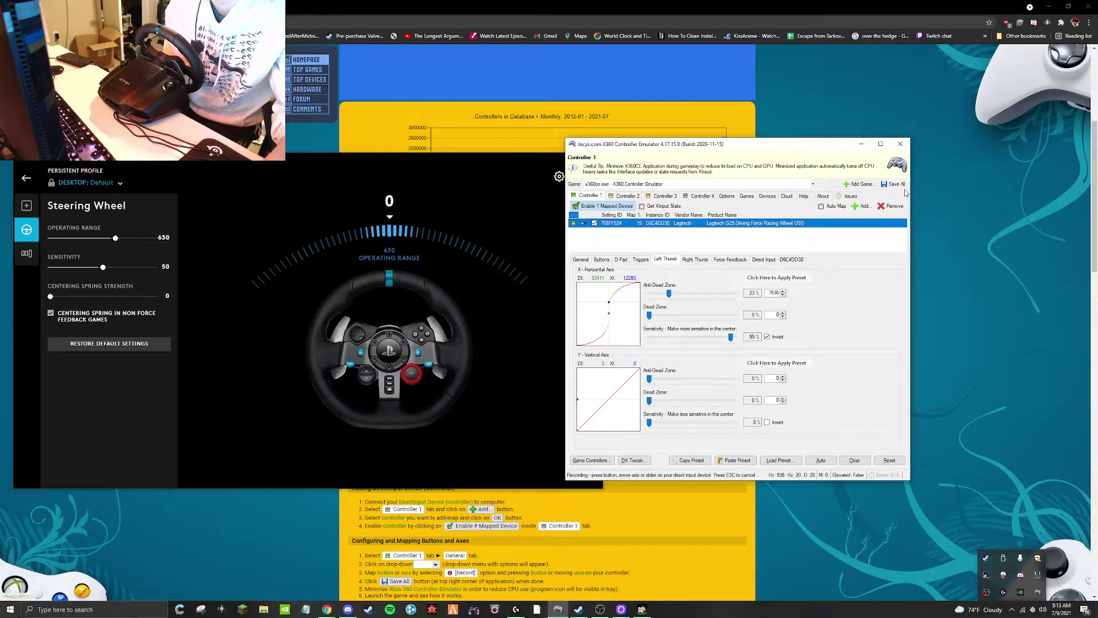
left_click(580, 260)
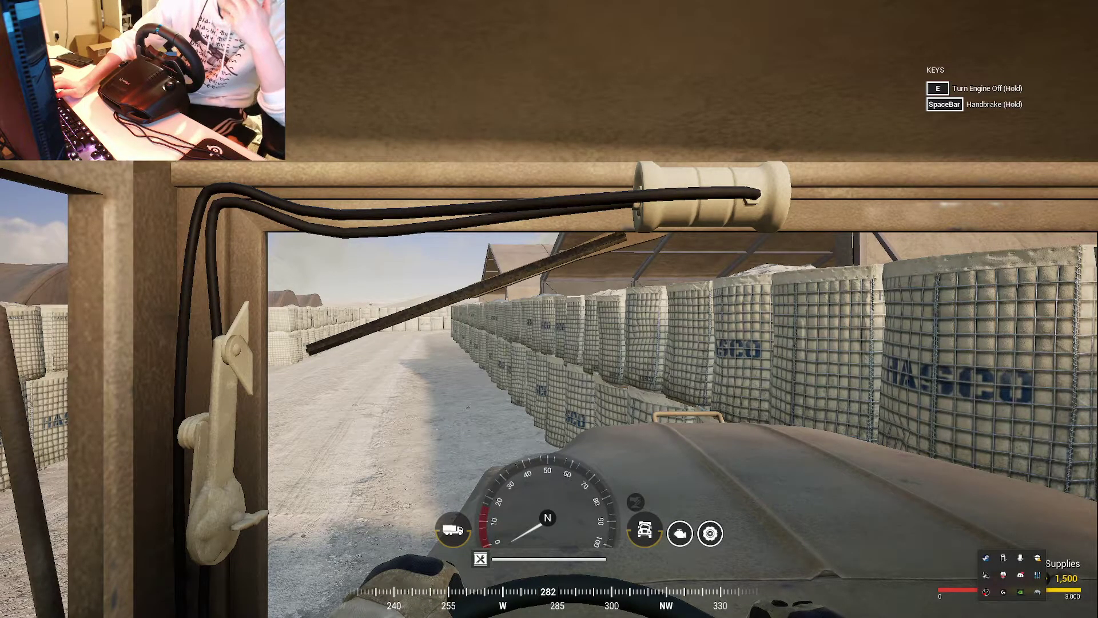
Pass through Steam's game page, return to Squad and open its Settings on the controls page
key("super")
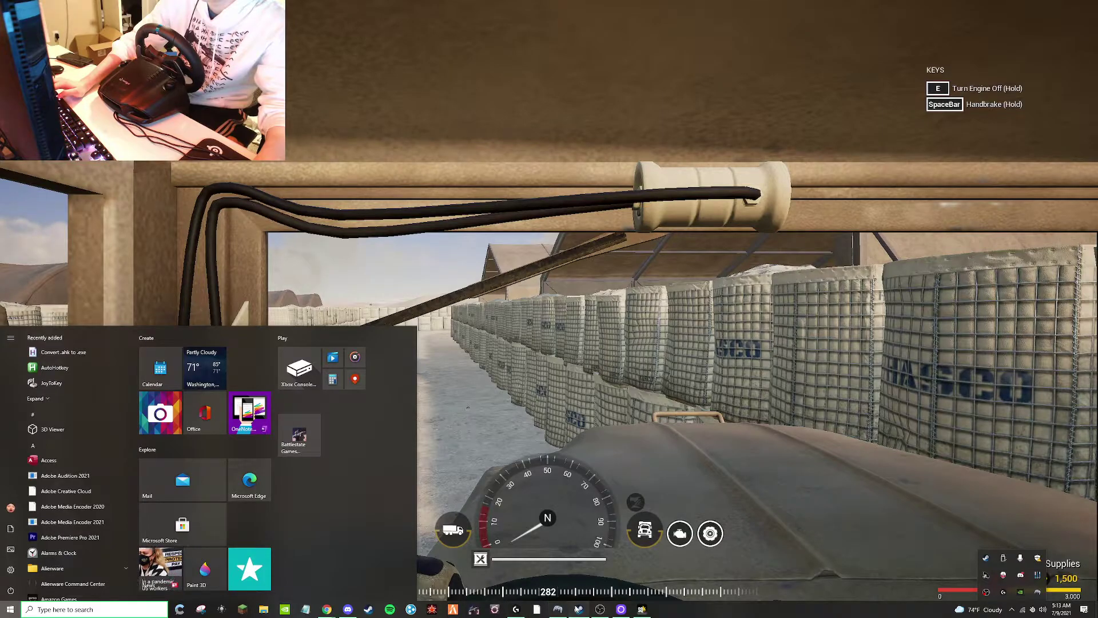
left_click(579, 609)
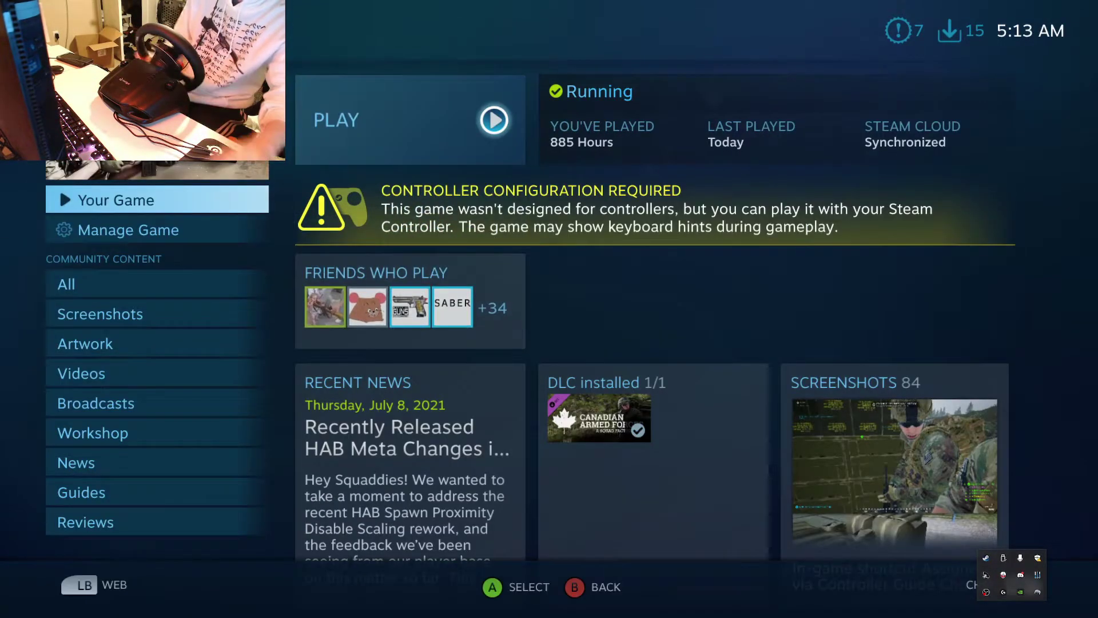
key("Left")
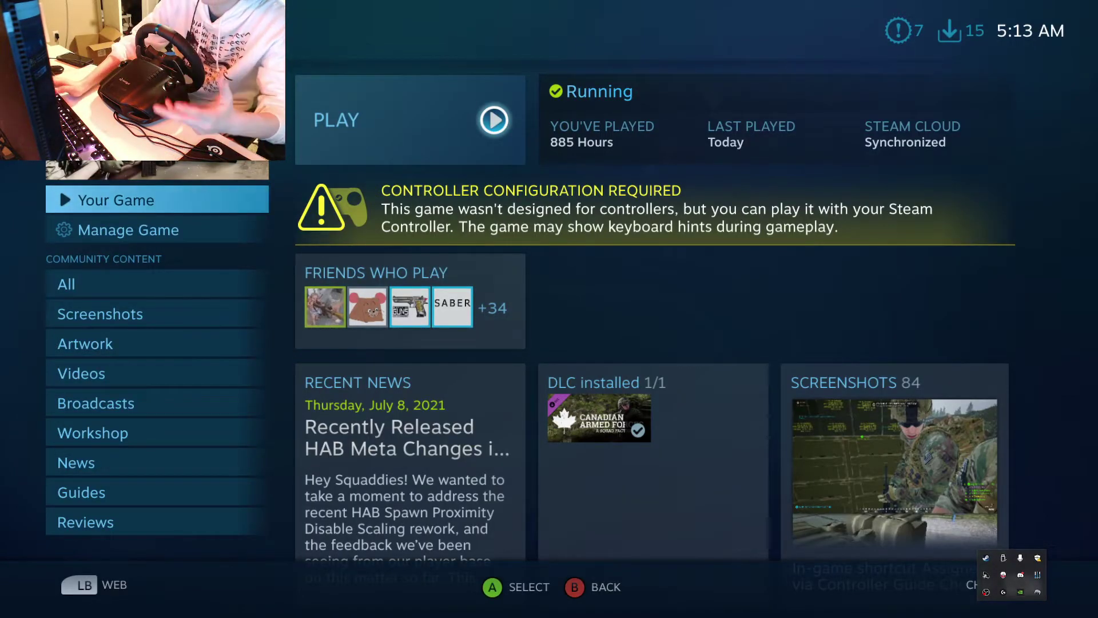
key("alt+Tab")
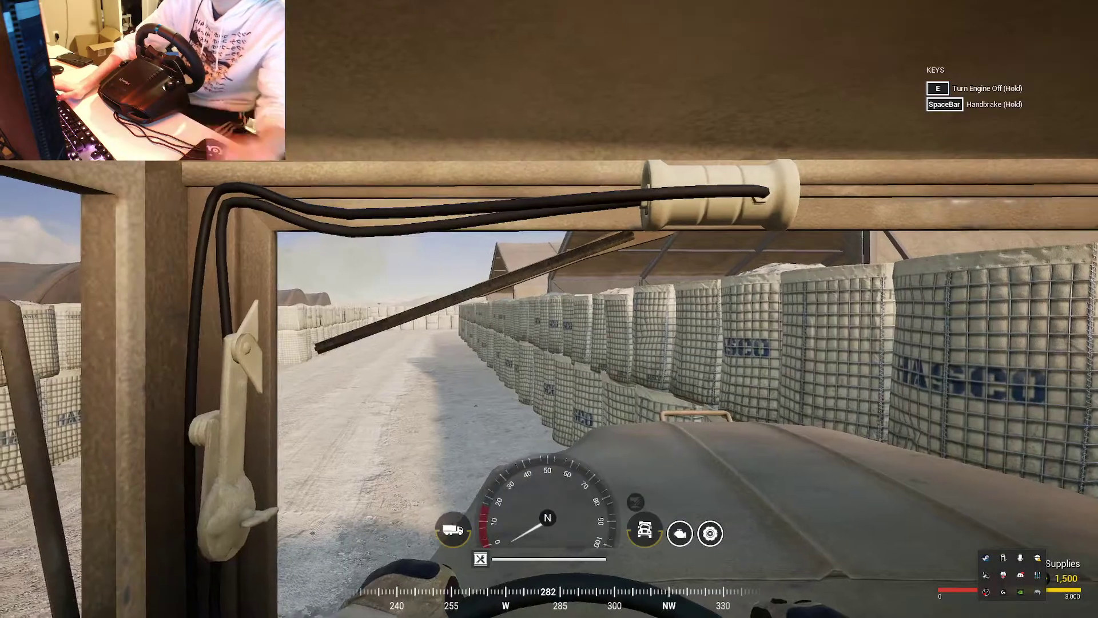
key("Escape")
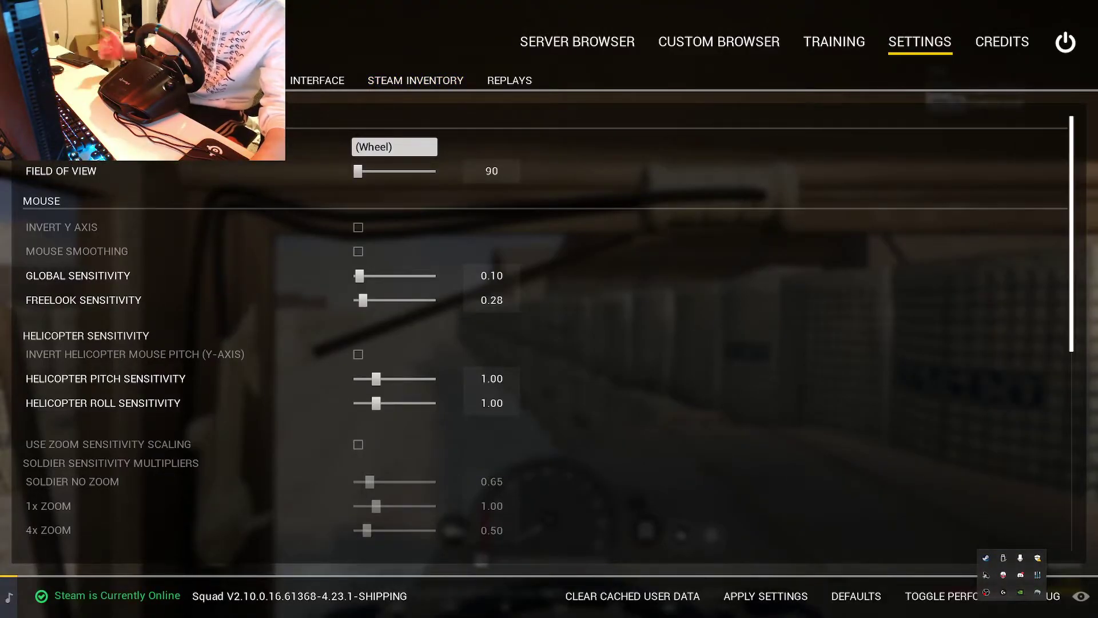
Show the Ground Vehicle category in Squad's keybindings
left_click(229, 80)
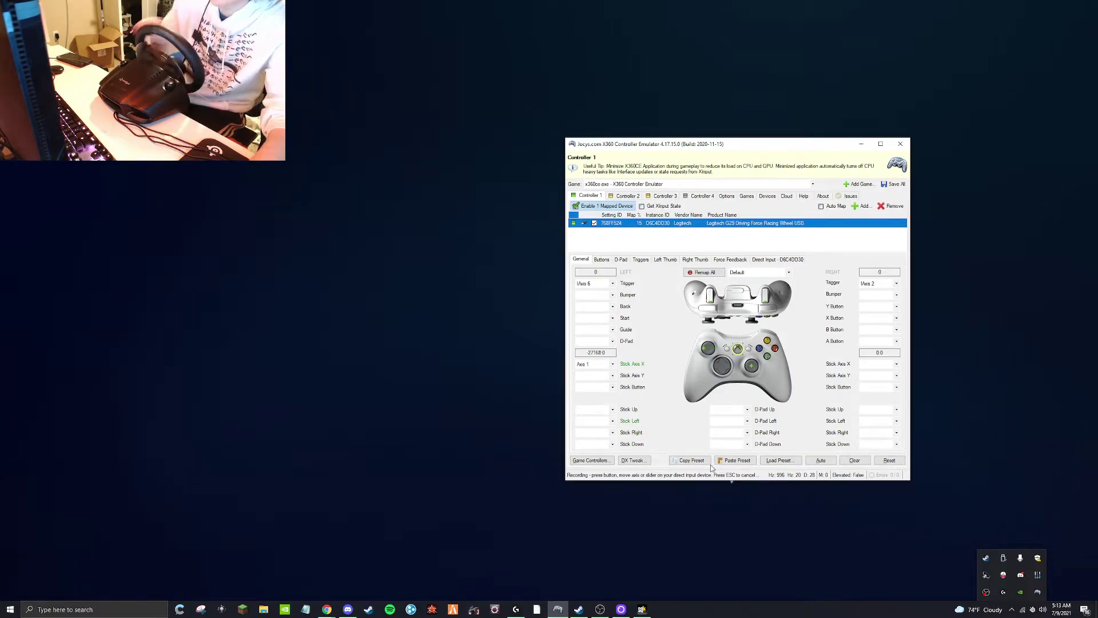
Return to Squad's Ground Vehicle bindings, currently W, S, A and D, via the taskbar
left_click(643, 609)
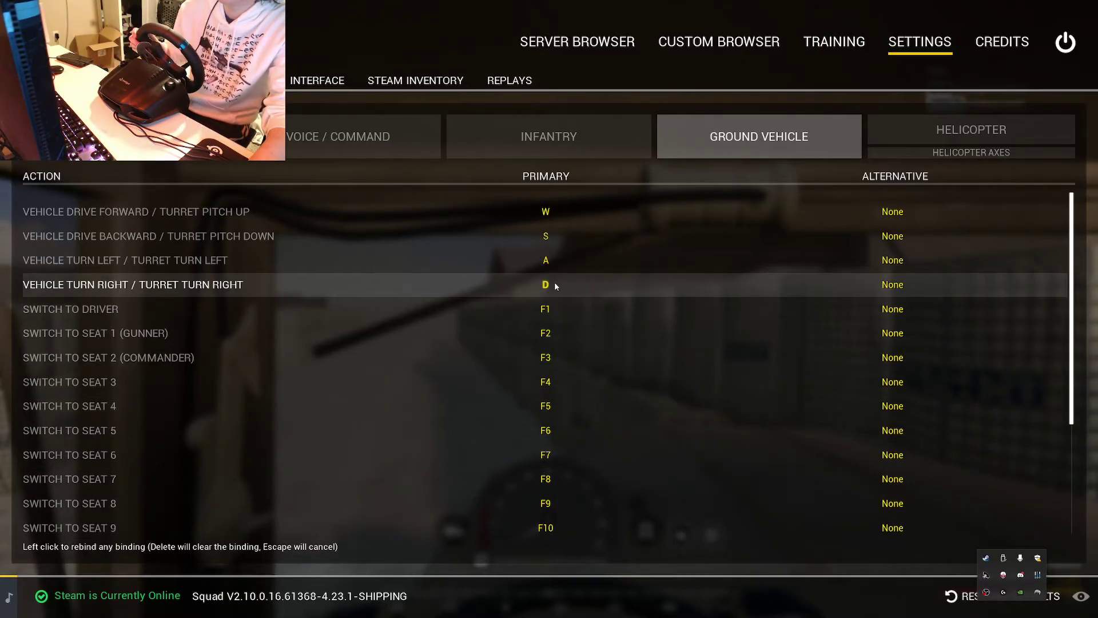
Bind Turn to left thumbstick X-axis, Drive Backward to left trigger axis, Drive Forward to right trigger axis
left_click(555, 285)
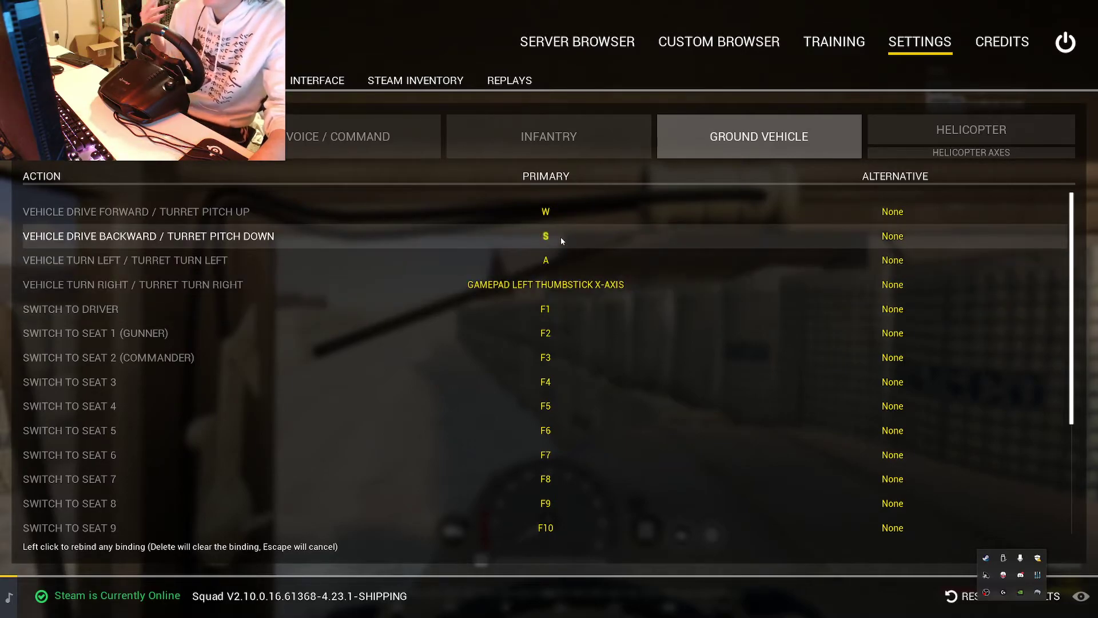
left_click(561, 237)
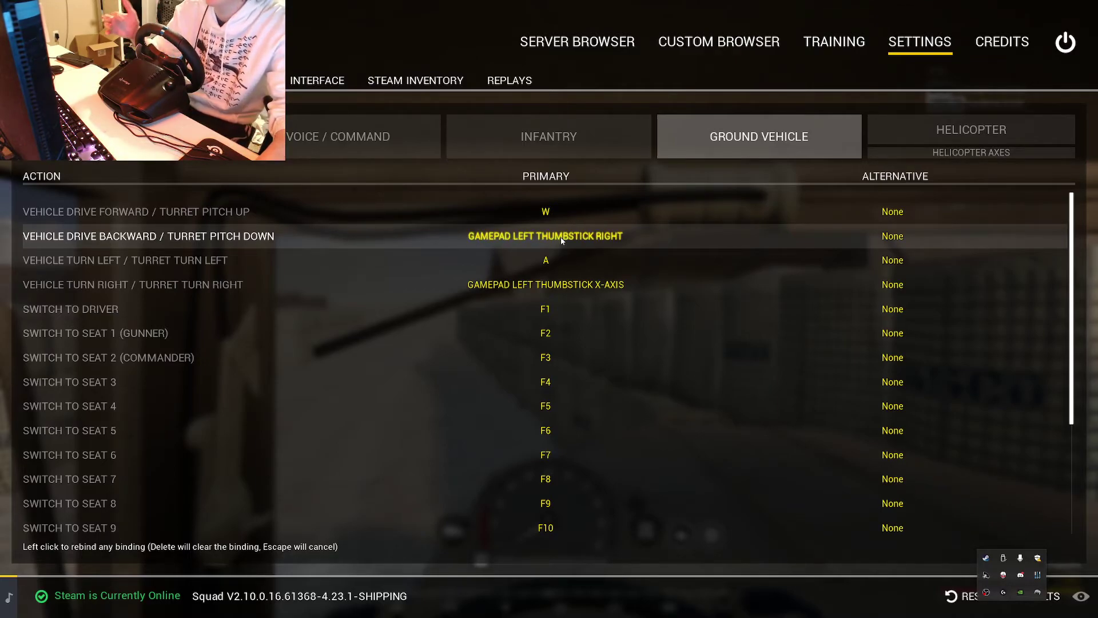
left_click(560, 237)
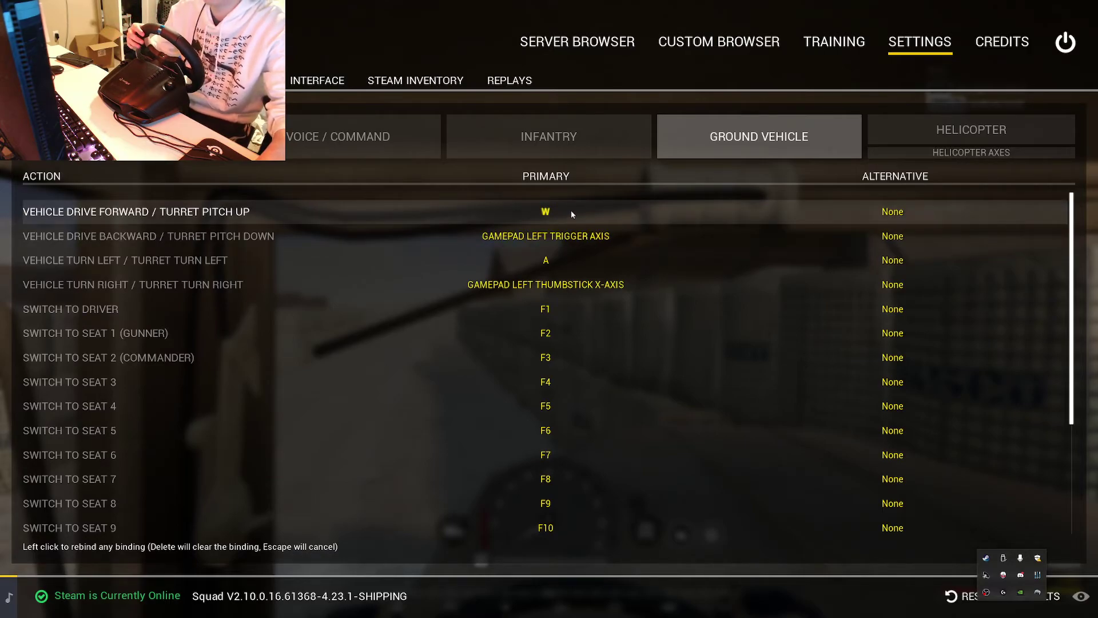
left_click(571, 210)
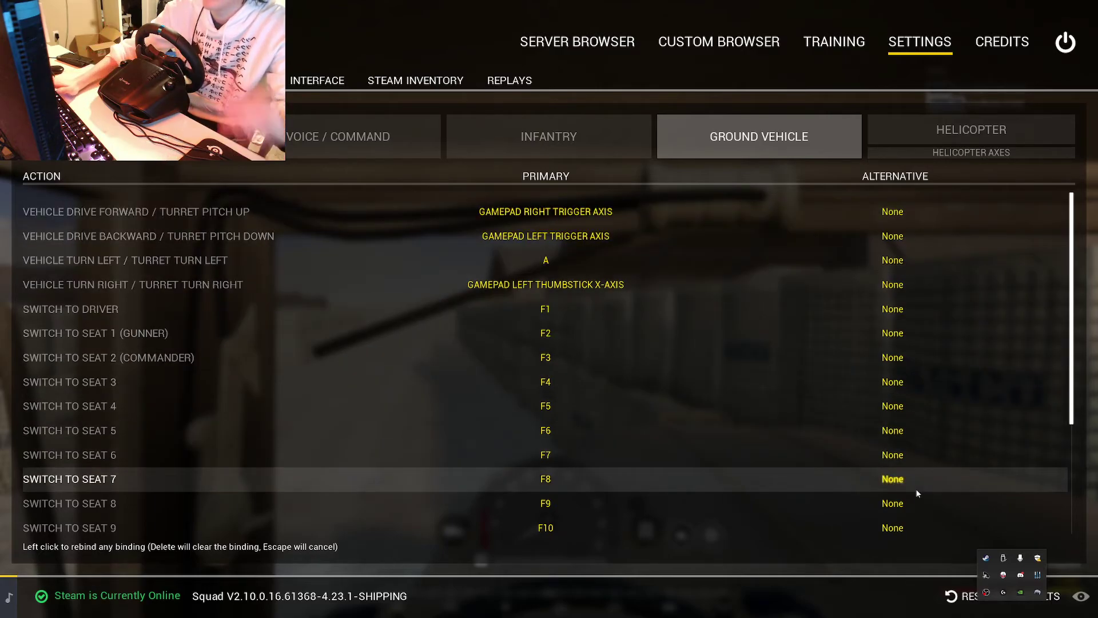
Close Squad's settings and drive the truck using the G29 wheel and pedals
key("Escape")
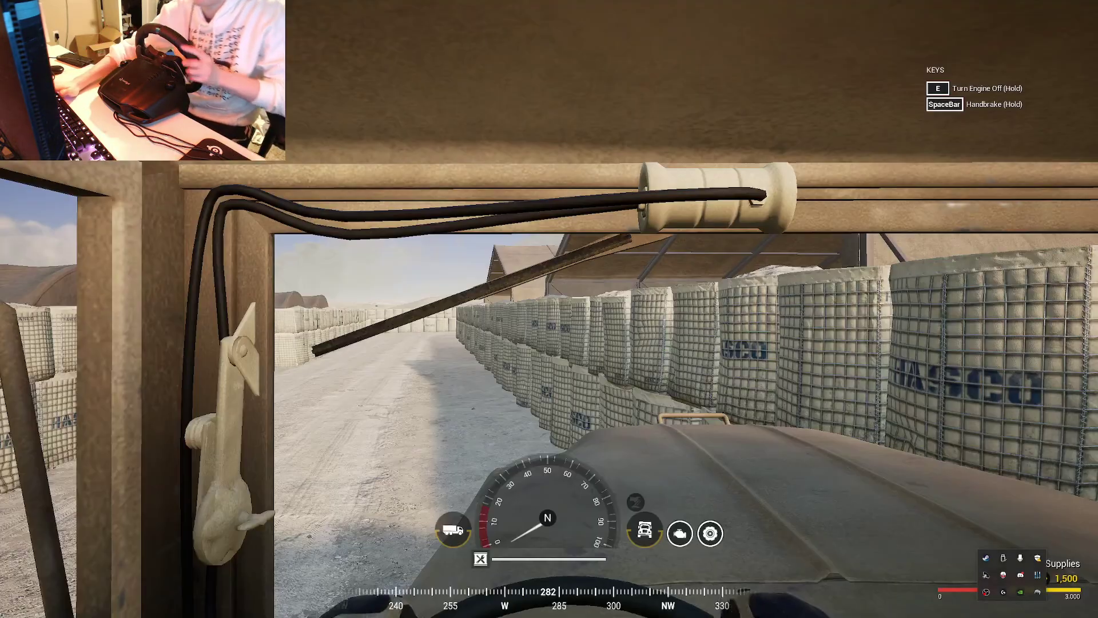